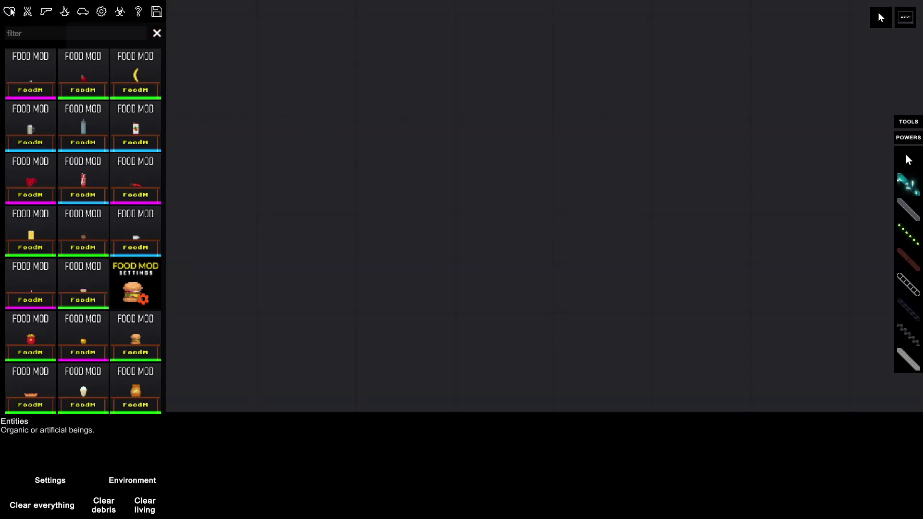
Spawn two Human ragdolls on the floor, one left and one further right.
{"action": "left_click", "coordinate": [9, 11]}
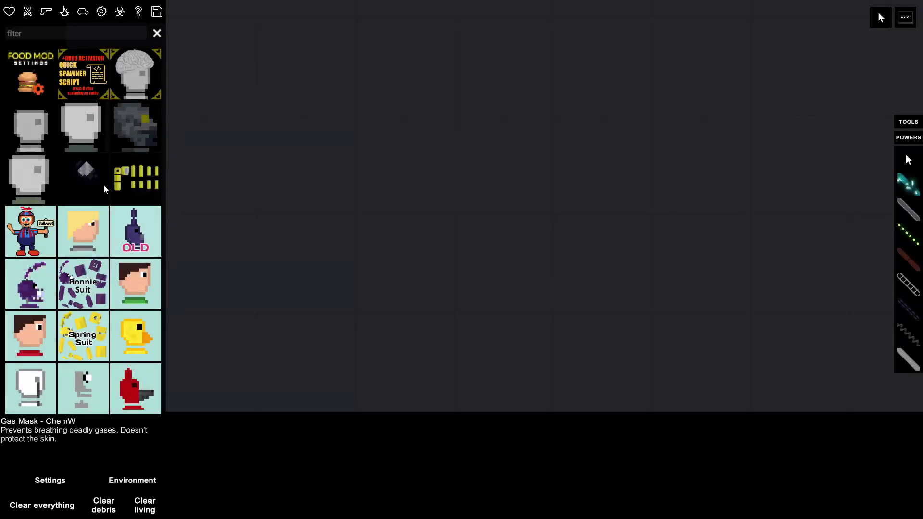
{"action": "left_click", "coordinate": [64, 238]}
{"action": "left_click", "coordinate": [48, 137]}
{"action": "left_click", "coordinate": [360, 284]}
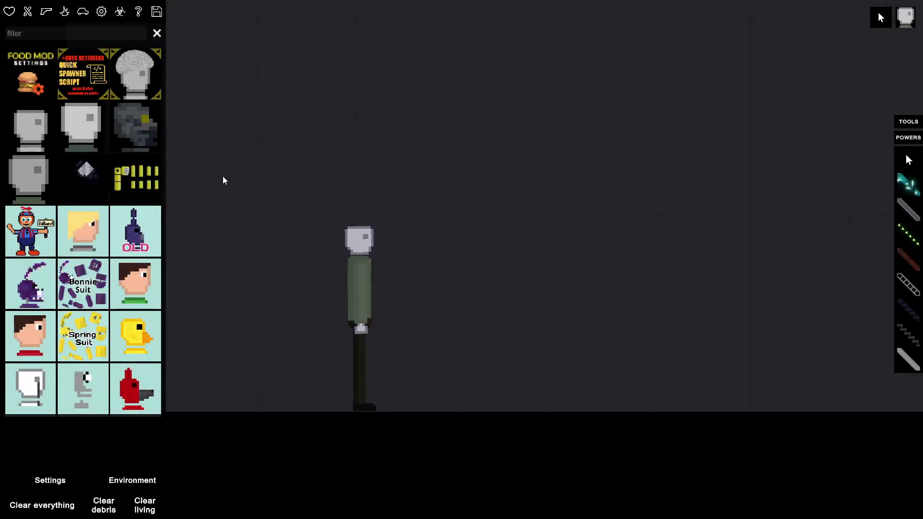
{"action": "left_click", "coordinate": [618, 283]}
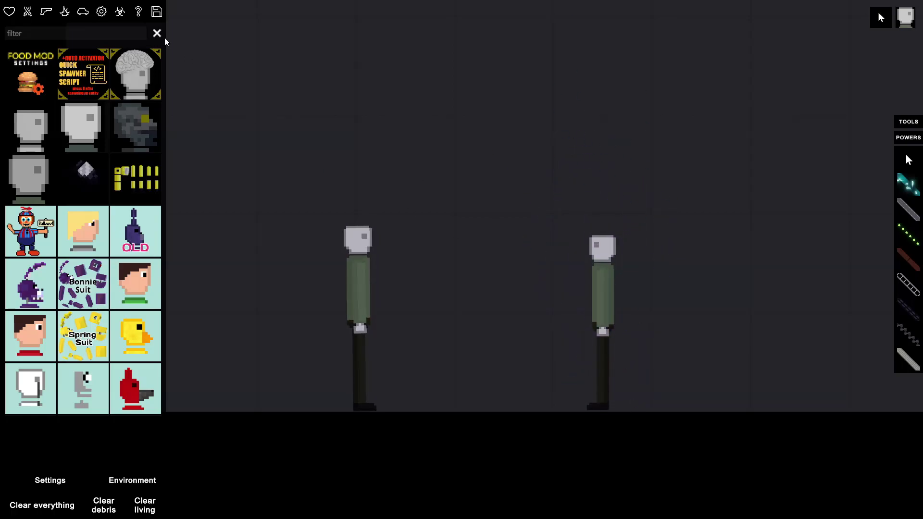
Filter items for 'tab' and place the brown table between the two humans.
{"action": "left_click", "coordinate": [132, 32]}
{"action": "type", "text": "tab"}
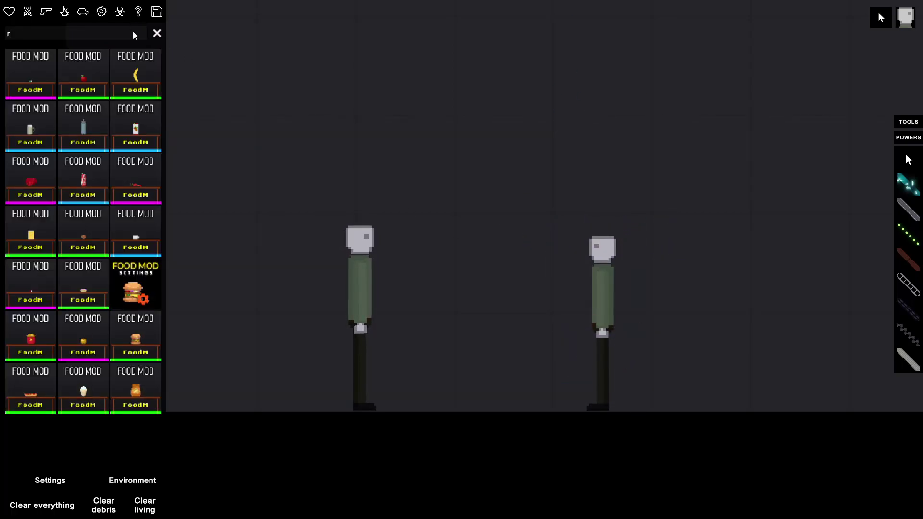
{"action": "left_click", "coordinate": [30, 126]}
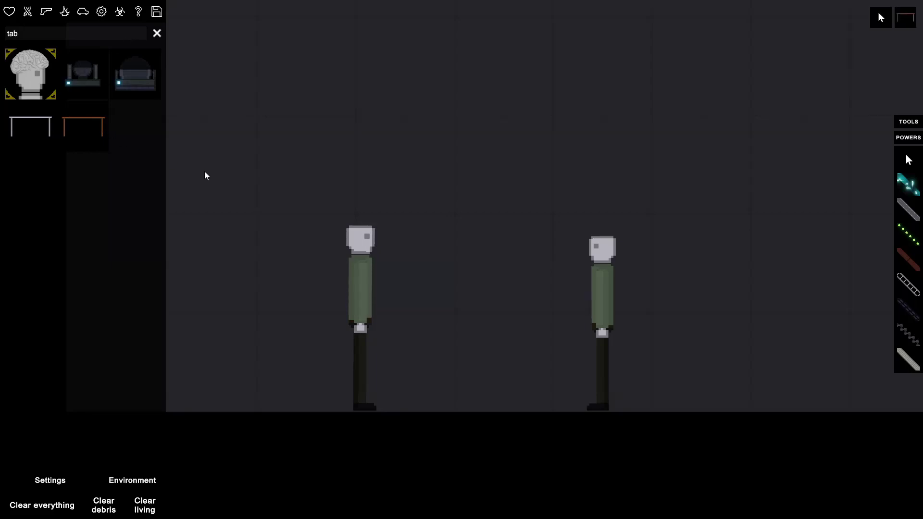
{"action": "left_click", "coordinate": [483, 329]}
{"action": "scroll", "coordinate": [521, 292], "scroll_direction": "up", "scroll_amount": 5}
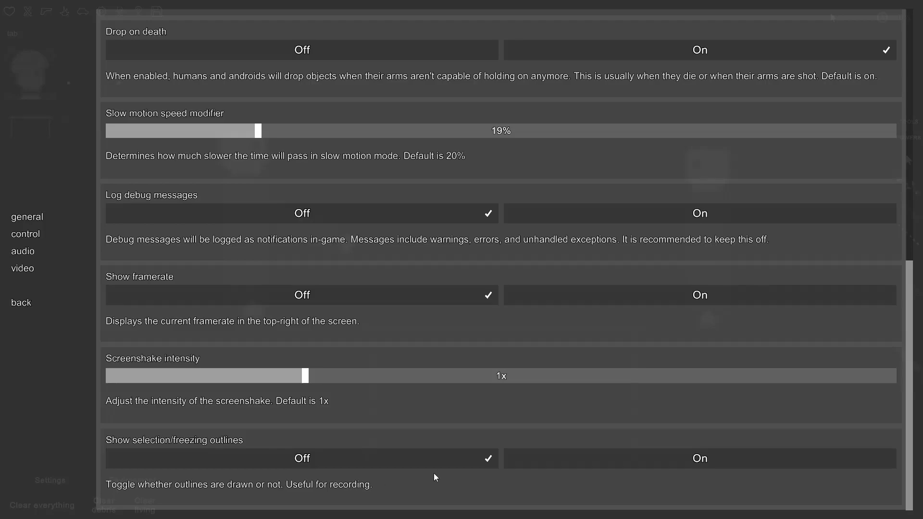
Switch 'Show selection/freezing outlines' to On in the general settings.
{"action": "left_click", "coordinate": [647, 460]}
Leave settings and drag the left ragdoll's arm over the table so it stands beside it.
{"action": "key", "text": "Escape"}
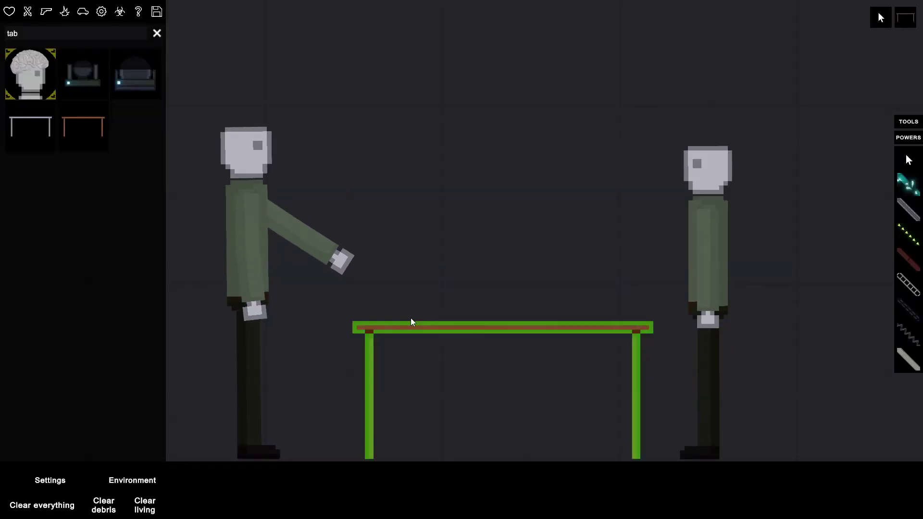
{"action": "left_click_drag", "start_coordinate": [289, 253], "coordinate": [345, 201]}
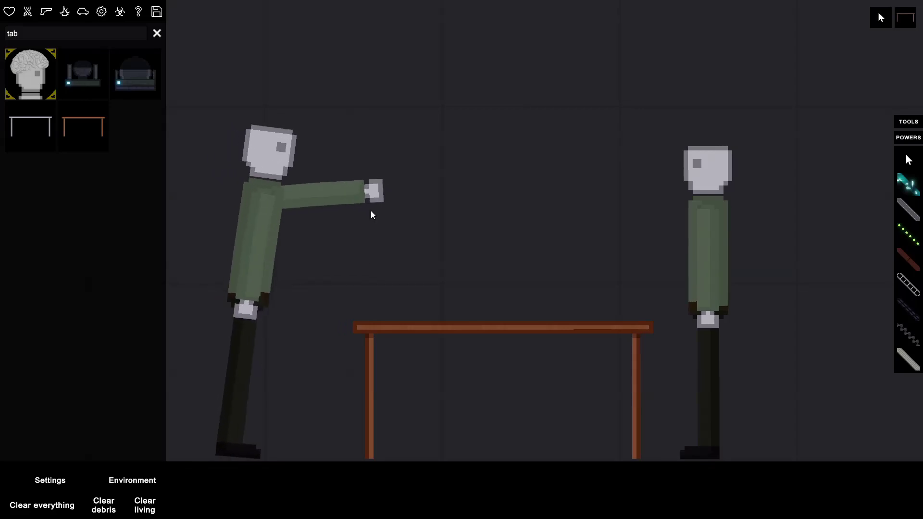
{"action": "left_click_drag", "start_coordinate": [348, 219], "coordinate": [486, 272]}
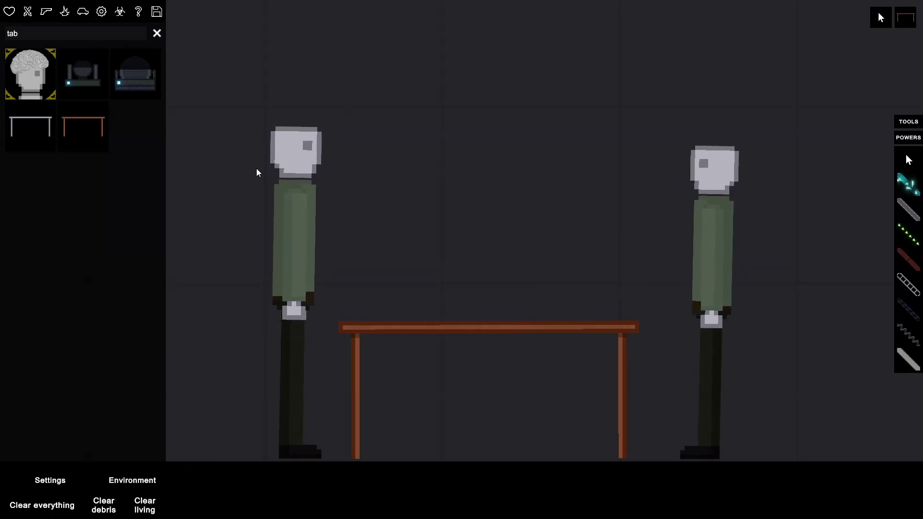
Hide the UI, set the left ragdoll upright, and make the right ragdoll reach over the table.
{"action": "key", "text": "F1"}
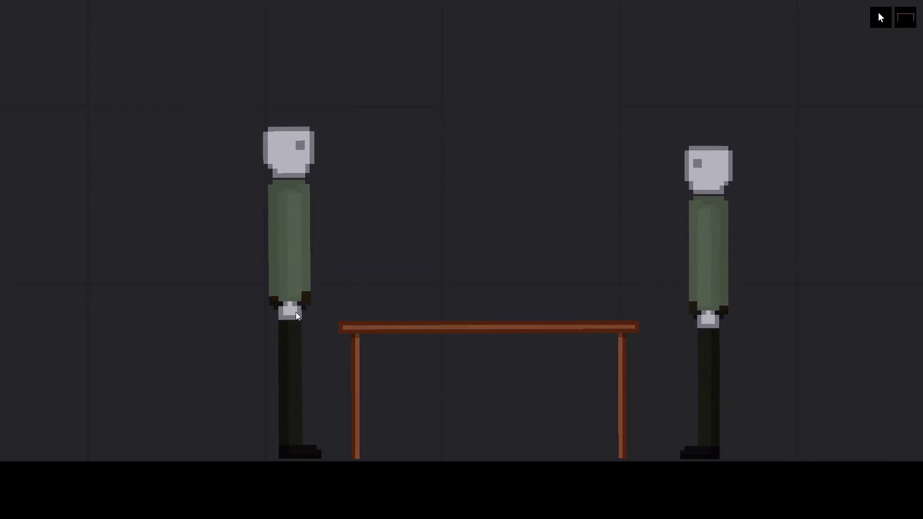
{"action": "left_click_drag", "start_coordinate": [295, 313], "coordinate": [375, 246]}
{"action": "key", "text": "q"}
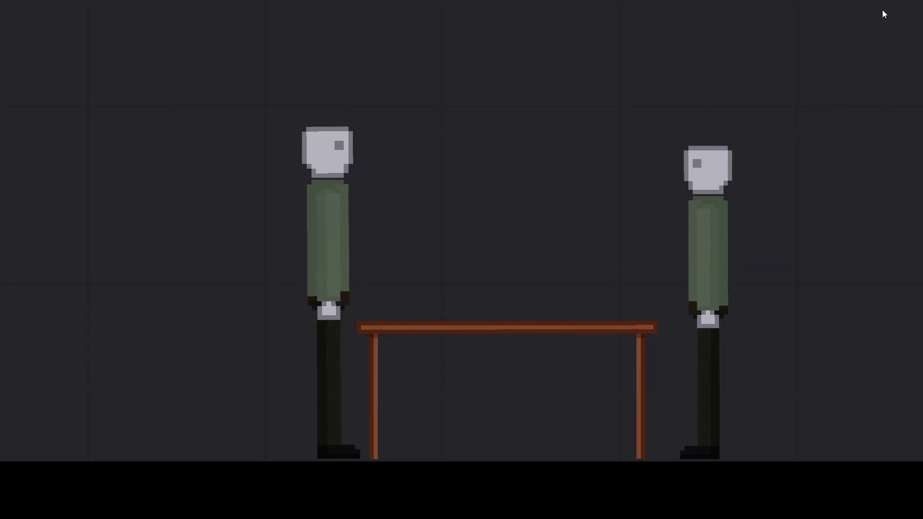
{"action": "left_click_drag", "start_coordinate": [707, 320], "coordinate": [587, 272]}
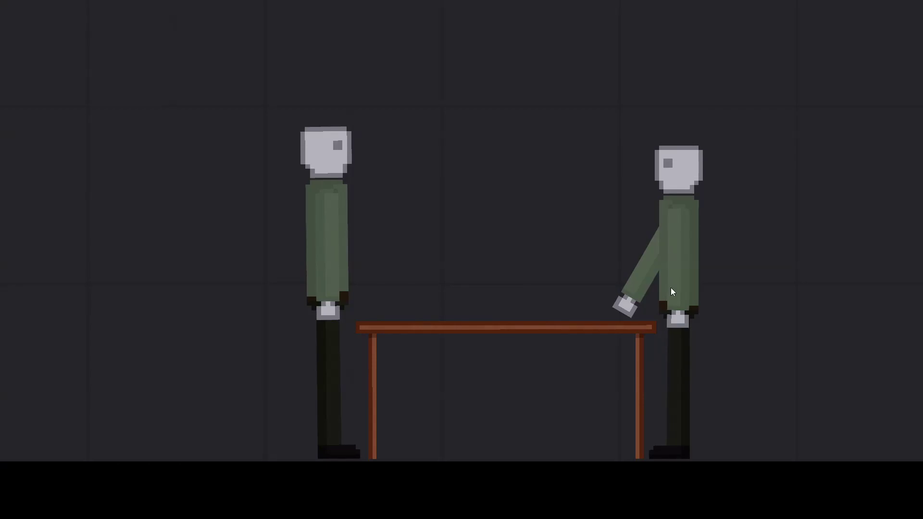
{"action": "left_click_drag", "start_coordinate": [594, 247], "coordinate": [597, 323]}
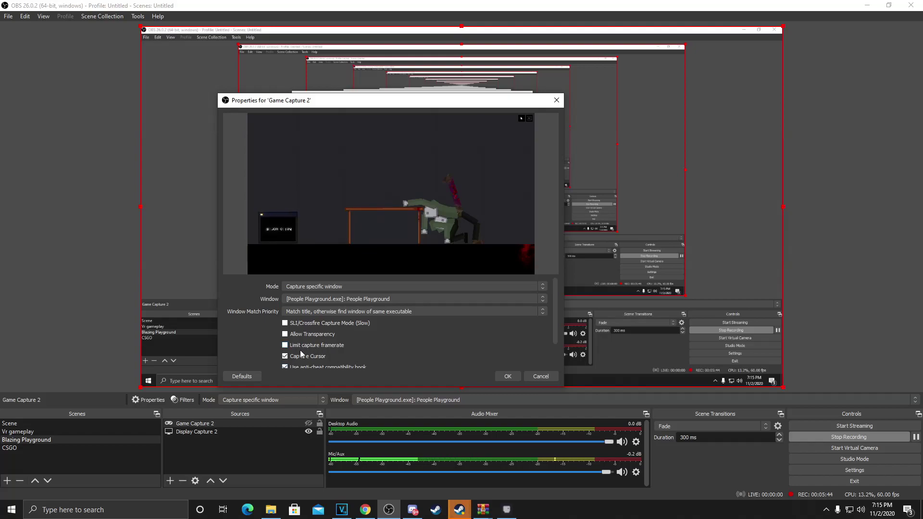
Scroll through the Game Capture 2 capture settings.
{"action": "scroll", "coordinate": [300, 351], "scroll_direction": "down", "scroll_amount": 1}
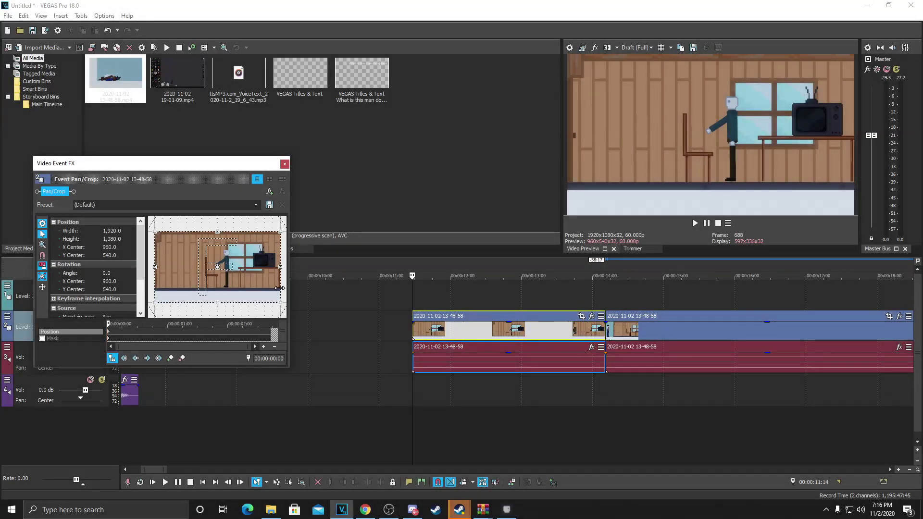
Shrink the crop frame, pan it right onto the ragdoll, and preview the playback.
{"action": "left_click_drag", "start_coordinate": [280, 304], "coordinate": [202, 279]}
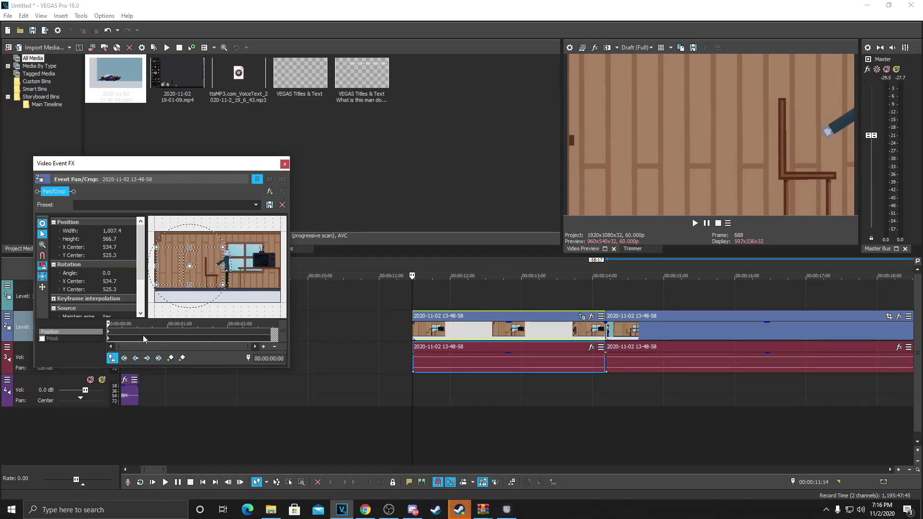
{"action": "left_click_drag", "start_coordinate": [111, 322], "coordinate": [158, 319]}
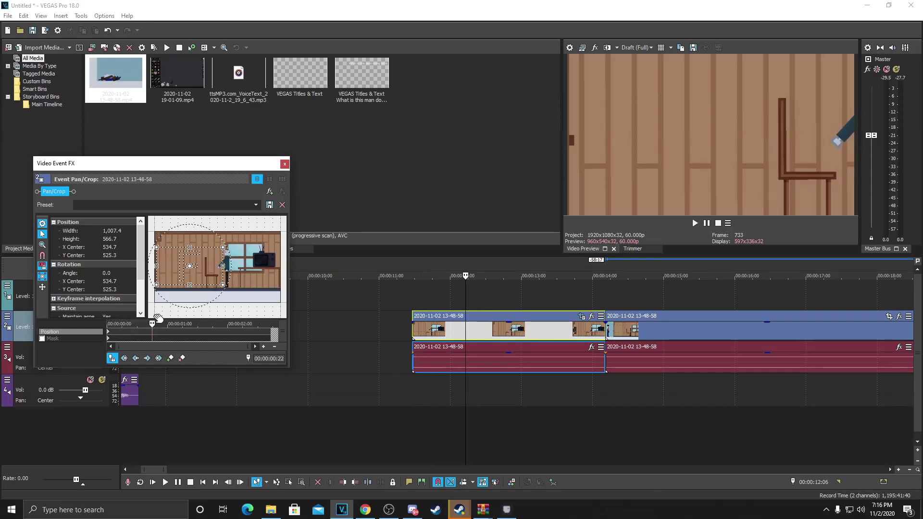
{"action": "left_click_drag", "start_coordinate": [194, 271], "coordinate": [228, 270]}
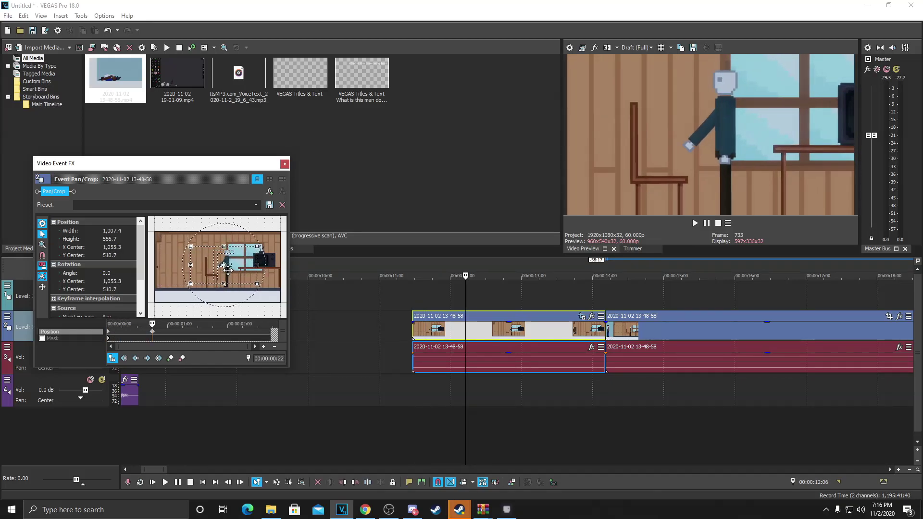
{"action": "left_click", "coordinate": [284, 164]}
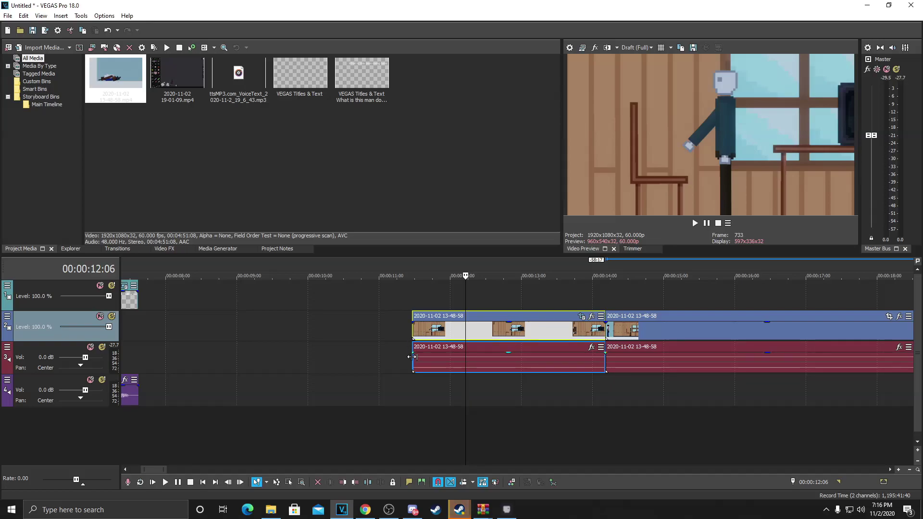
{"action": "left_click", "coordinate": [412, 356]}
{"action": "key", "text": "space"}
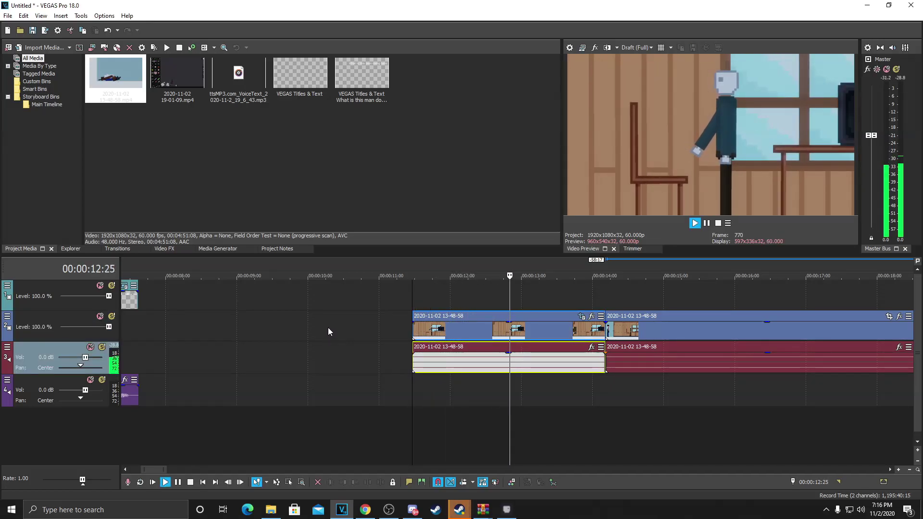
{"action": "key", "text": "space"}
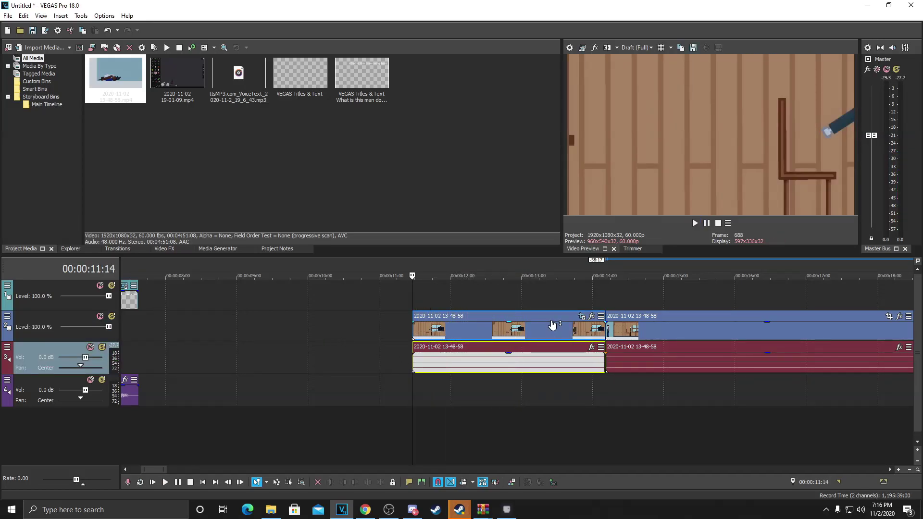
Resize the crop frame and add a Pan/Crop keyframe at 1 second.
{"action": "left_click", "coordinate": [582, 317]}
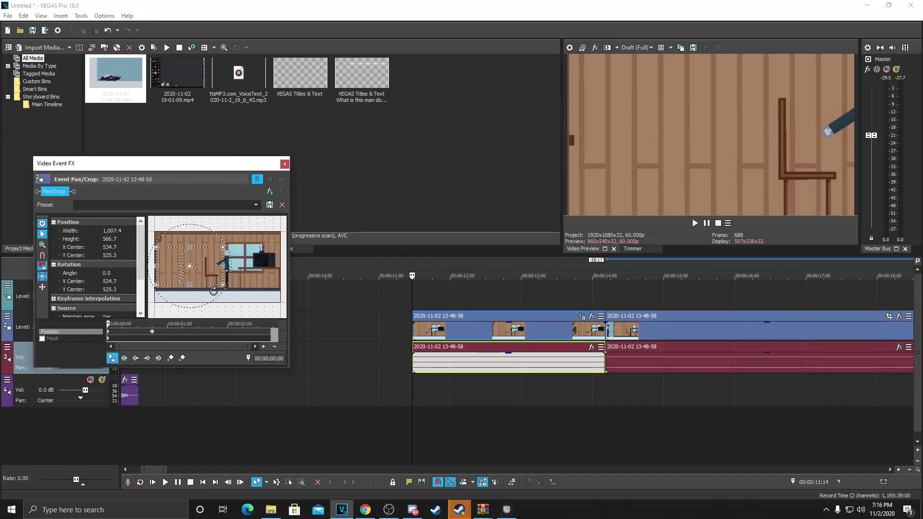
{"action": "mouse_move", "coordinate": [221, 284]}
{"action": "left_mouse_down"}
{"action": "mouse_move", "coordinate": [267, 312]}
{"action": "mouse_move", "coordinate": [221, 294]}
{"action": "left_mouse_up"}
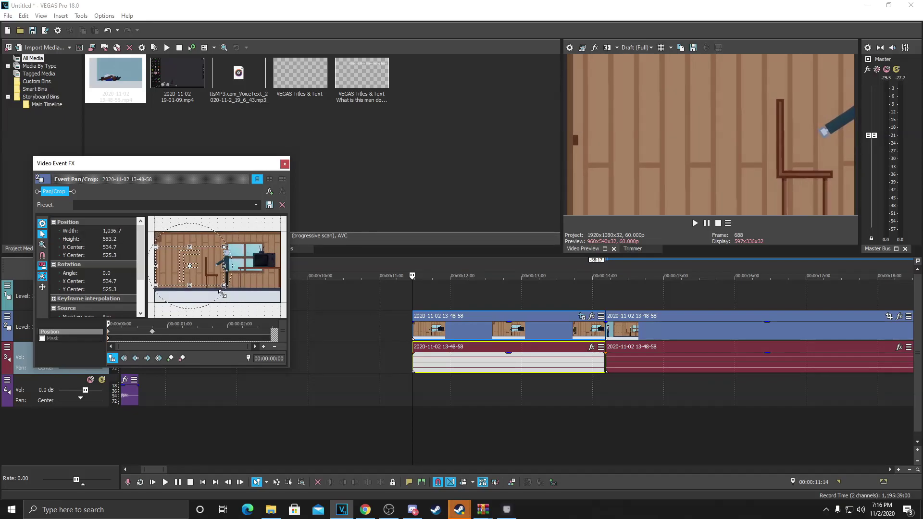
{"action": "left_click_drag", "start_coordinate": [105, 326], "coordinate": [185, 327]}
{"action": "left_click", "coordinate": [179, 326]}
{"action": "double_click", "coordinate": [284, 168]}
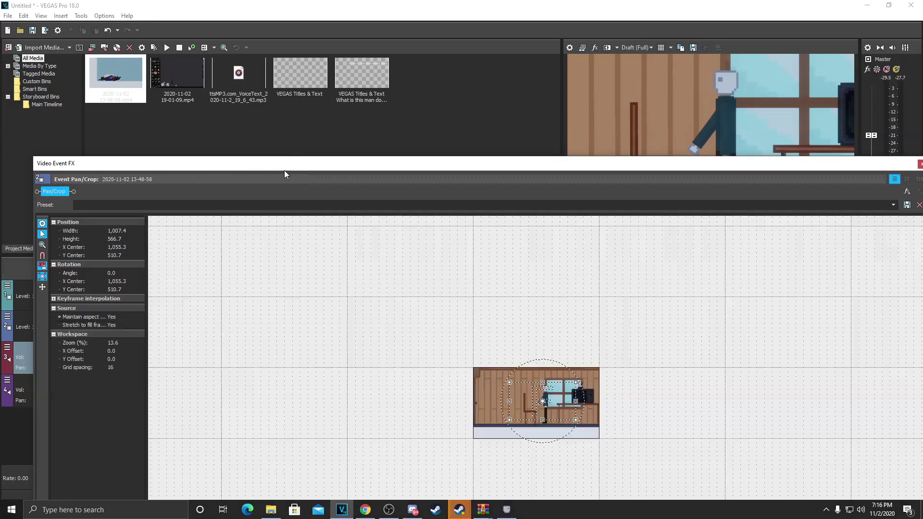
{"action": "left_click", "coordinate": [918, 165]}
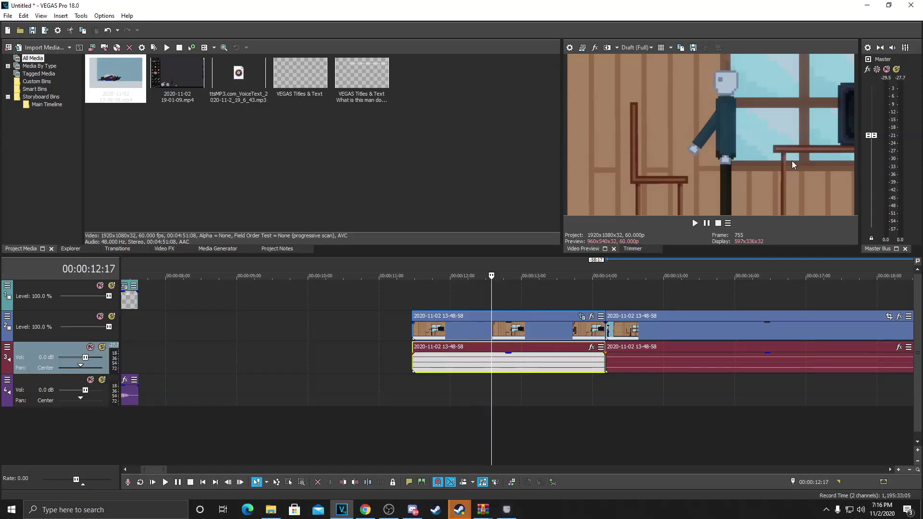
{"action": "scroll", "coordinate": [390, 332], "scroll_direction": "down", "scroll_amount": 2}
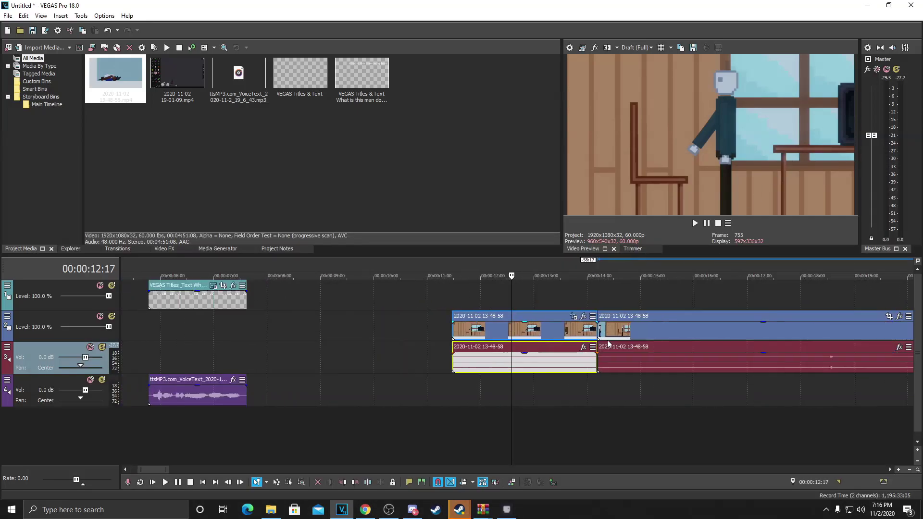
{"action": "left_click", "coordinate": [608, 343]}
{"action": "scroll", "coordinate": [608, 343], "scroll_direction": "down", "scroll_amount": 6}
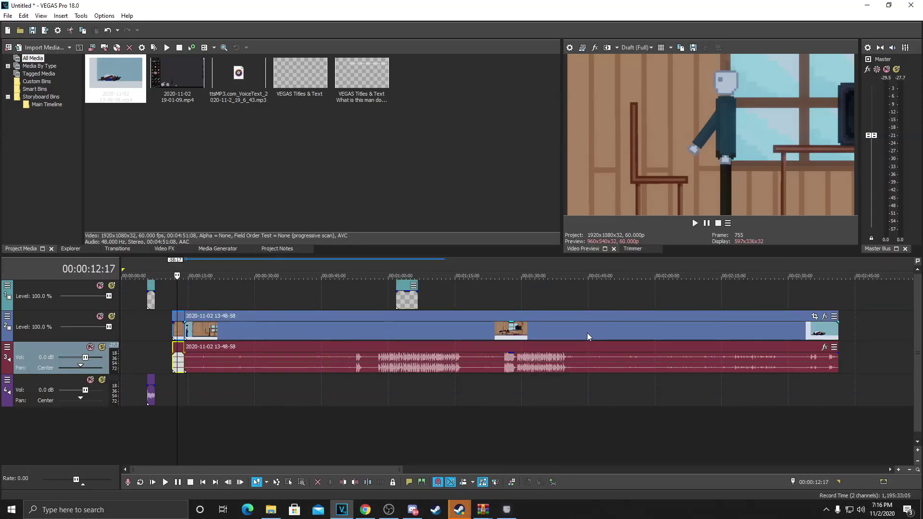
Insert a 'Hello There' text title at 22:08 on track 1, scaled to 0.398 and moved up-right.
{"action": "left_click", "coordinate": [357, 338]}
{"action": "left_click", "coordinate": [221, 338]}
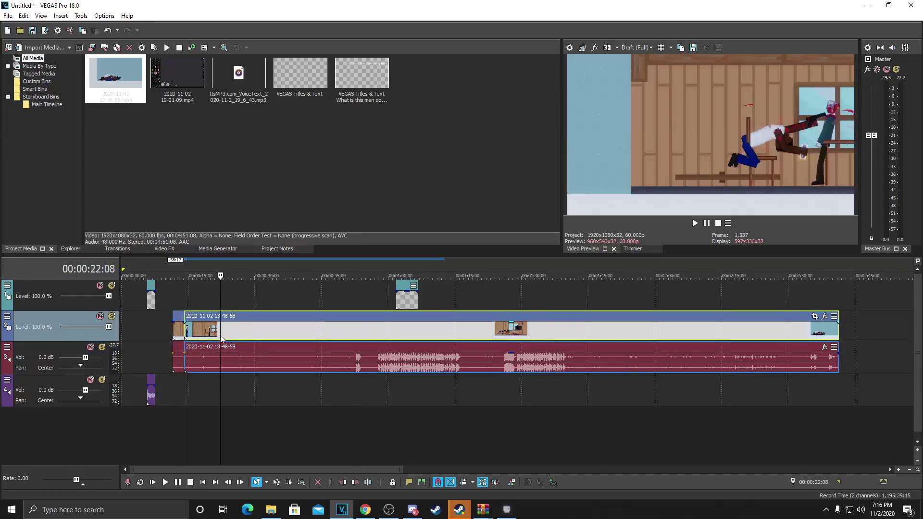
{"action": "right_click", "coordinate": [245, 299]}
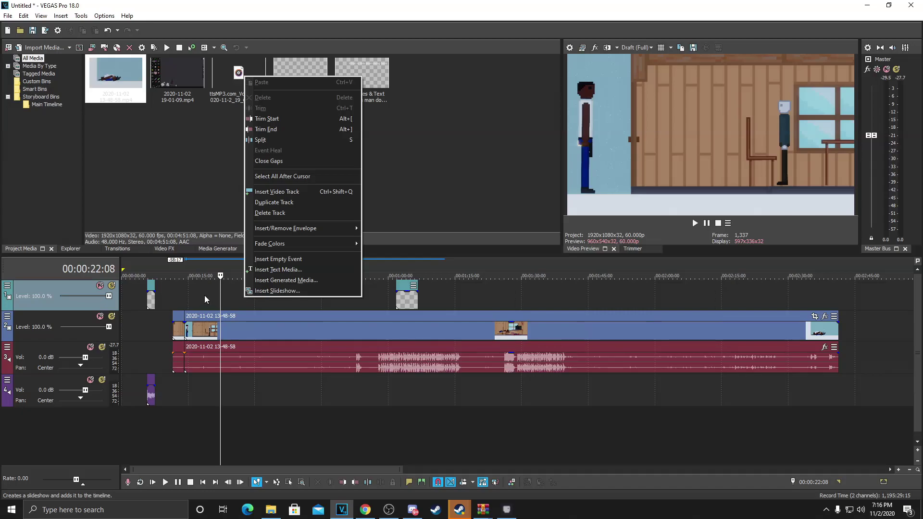
{"action": "left_click", "coordinate": [290, 270]}
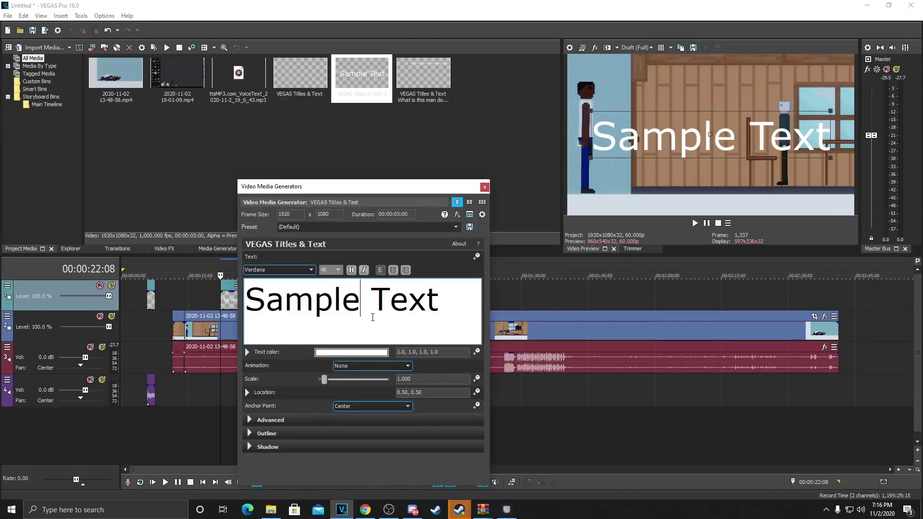
{"action": "key", "text": "ctrl+a"}
{"action": "type", "text": "Hekk"}
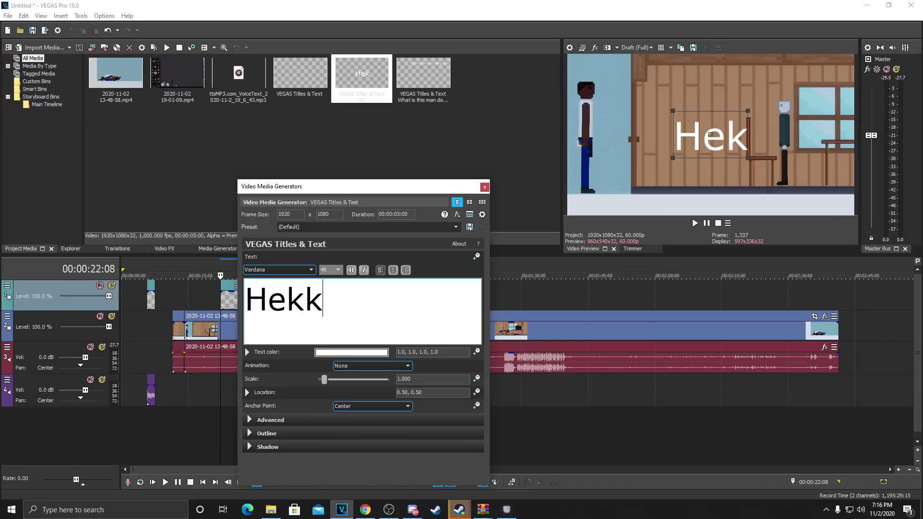
{"action": "key", "text": "BackSpace"}
{"action": "key", "text": "BackSpace"}
{"action": "type", "text": "llo There"}
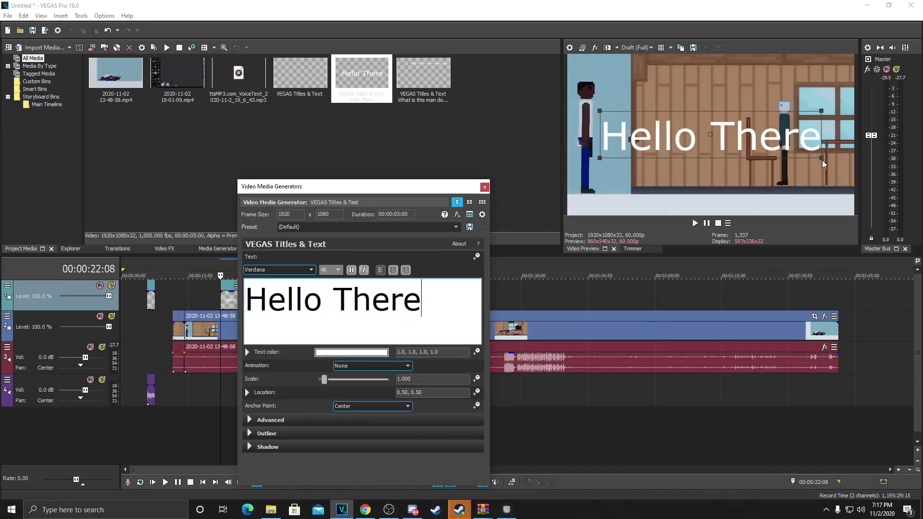
{"action": "left_click_drag", "start_coordinate": [823, 164], "coordinate": [778, 80]}
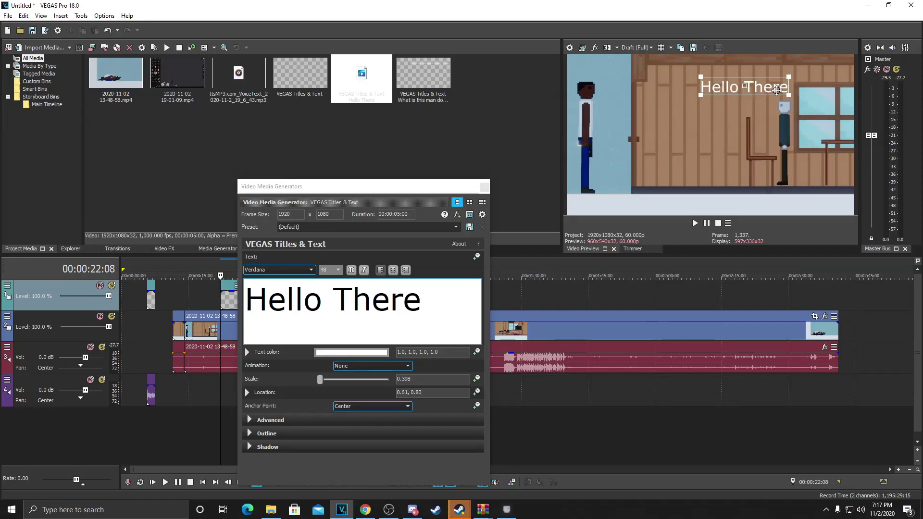
{"action": "key", "text": "Escape"}
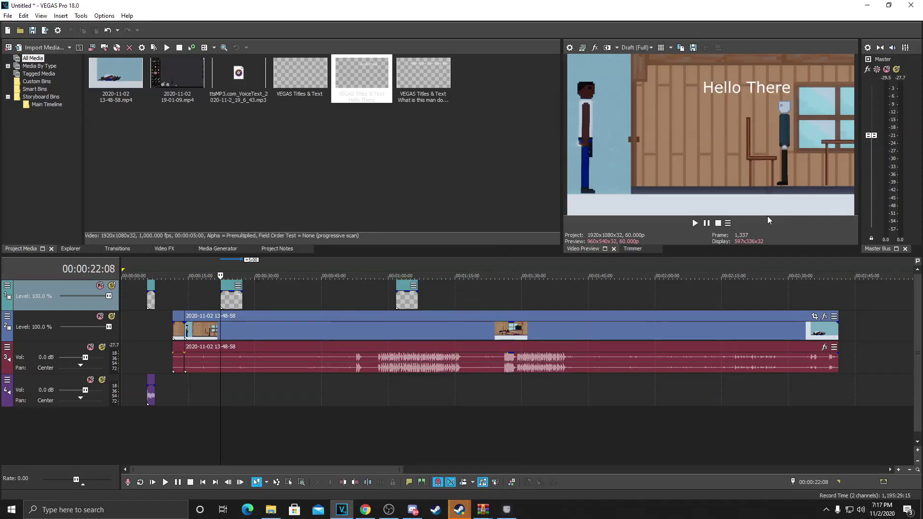
{"action": "left_click", "coordinate": [365, 510]}
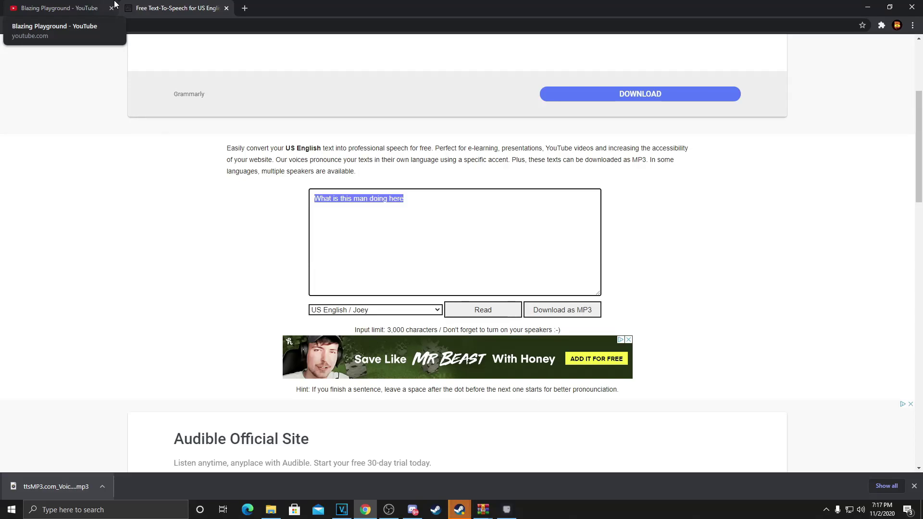
Download a 'Hello there' MP3 from ttsmp3.com and drop it onto VEGAS track 4.
{"action": "type", "text": "Hello there"}
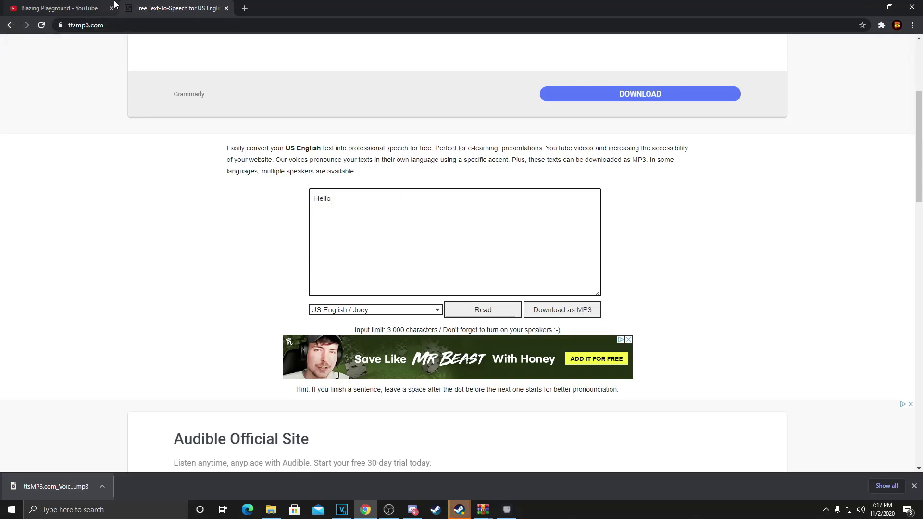
{"action": "left_click", "coordinate": [529, 315]}
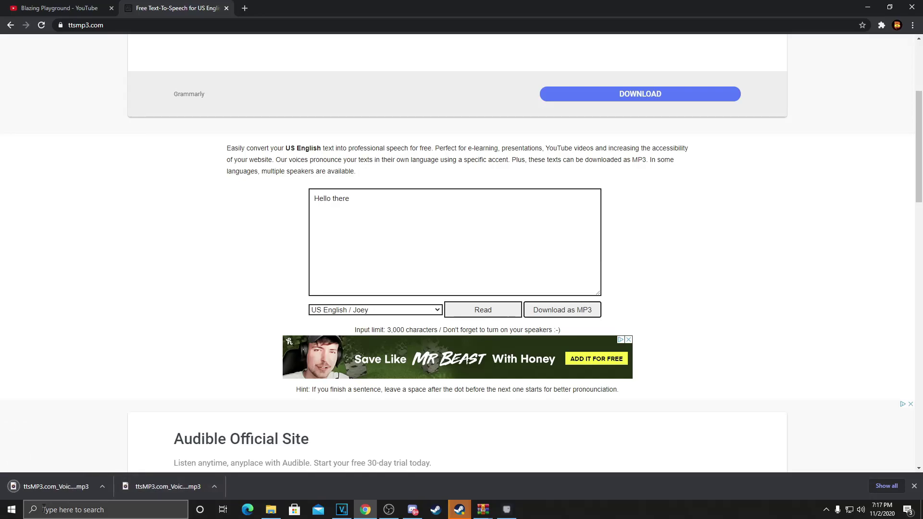
{"action": "left_click_drag", "start_coordinate": [61, 482], "coordinate": [226, 392]}
{"action": "scroll", "coordinate": [297, 392], "scroll_direction": "up", "scroll_amount": 5}
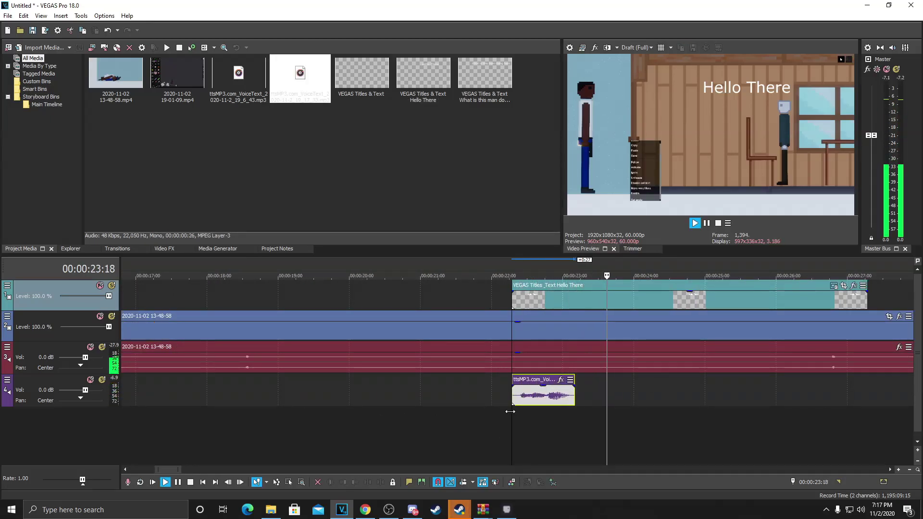
{"action": "left_click", "coordinate": [428, 405]}
{"action": "key", "text": "space"}
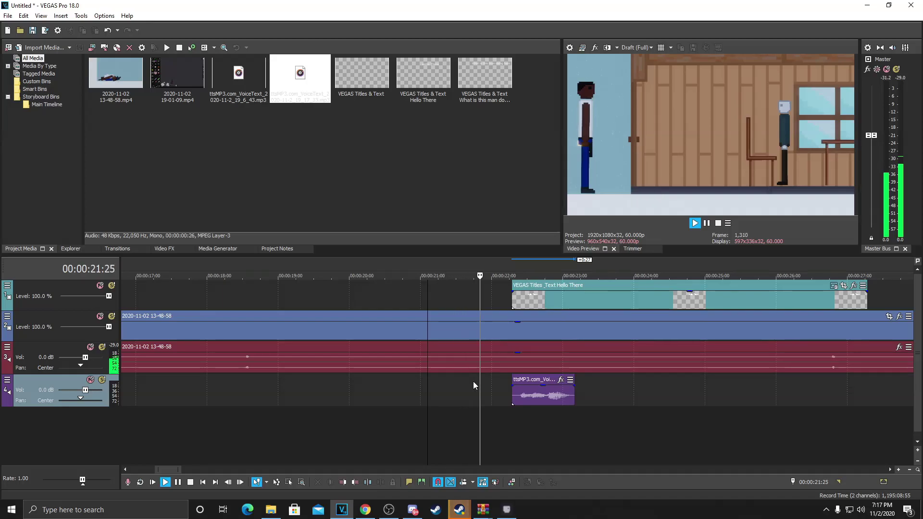
{"action": "key", "text": "space"}
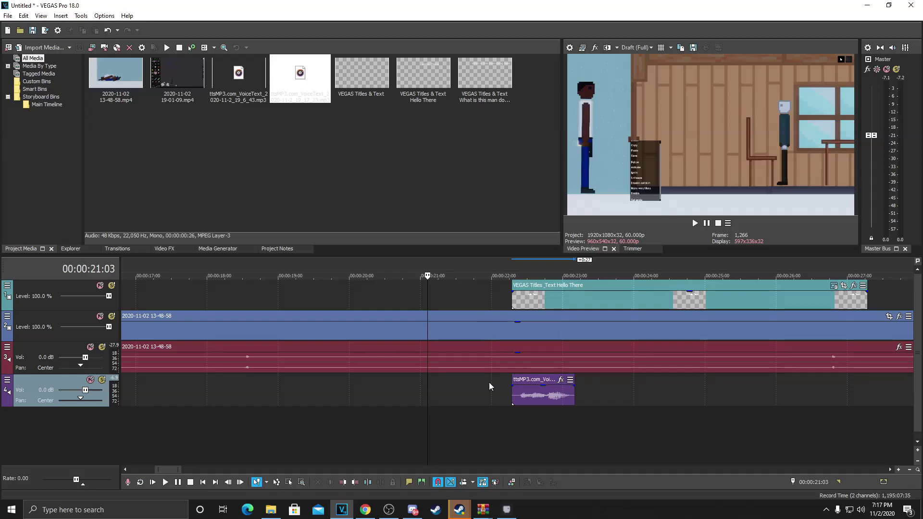
{"action": "scroll", "coordinate": [482, 384], "scroll_direction": "down", "scroll_amount": 2}
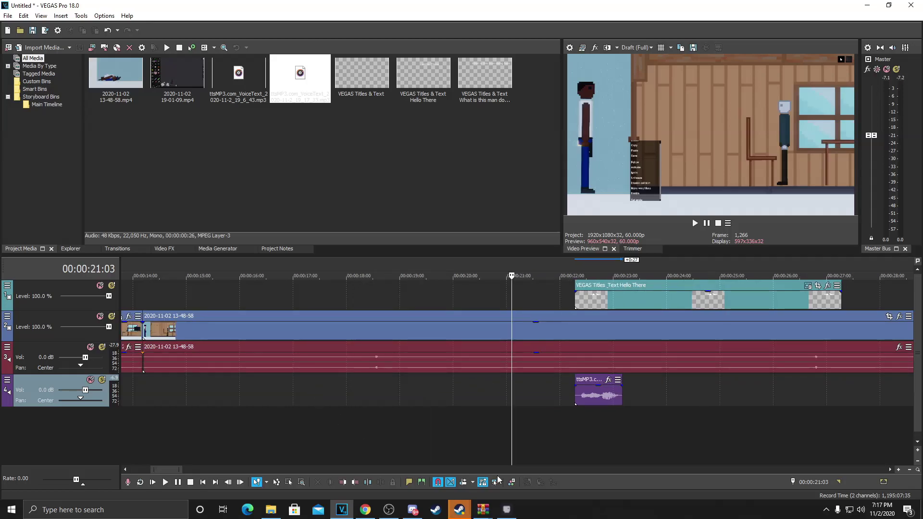
{"action": "left_click", "coordinate": [576, 419]}
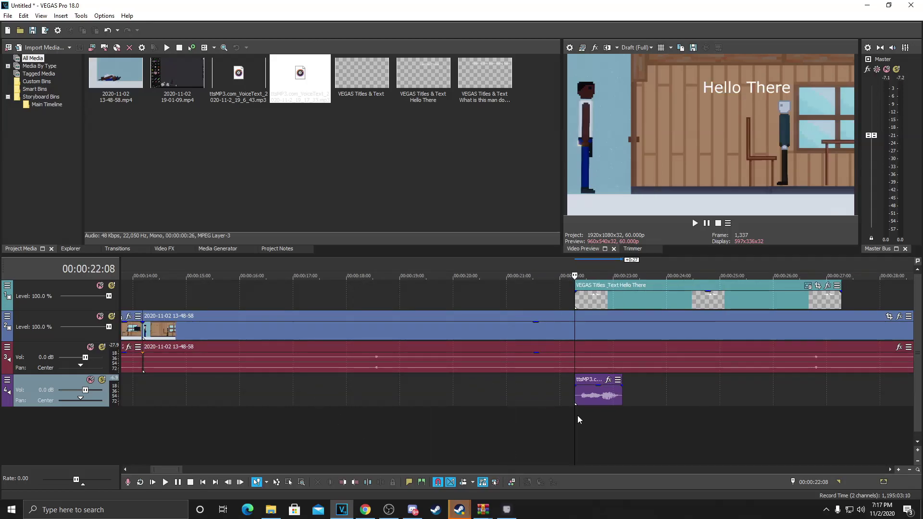